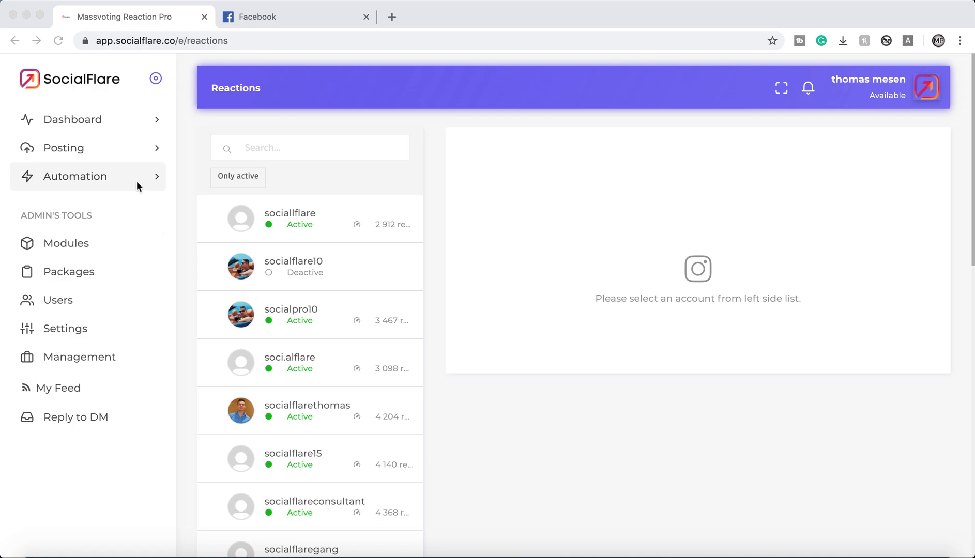
Step: Load the Massvoting Reactions settings for the sociallflare account and focus the target search
left_click(153, 185)
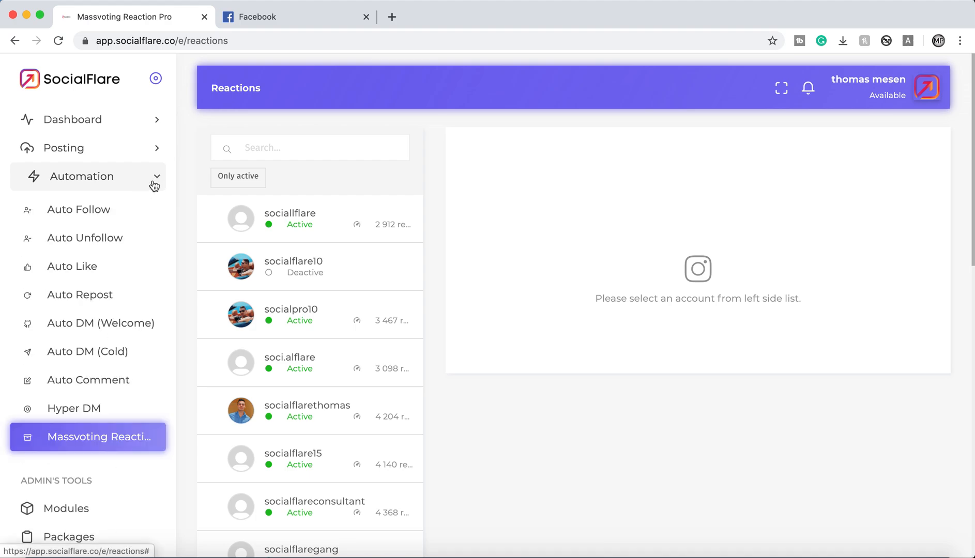
left_click(116, 444)
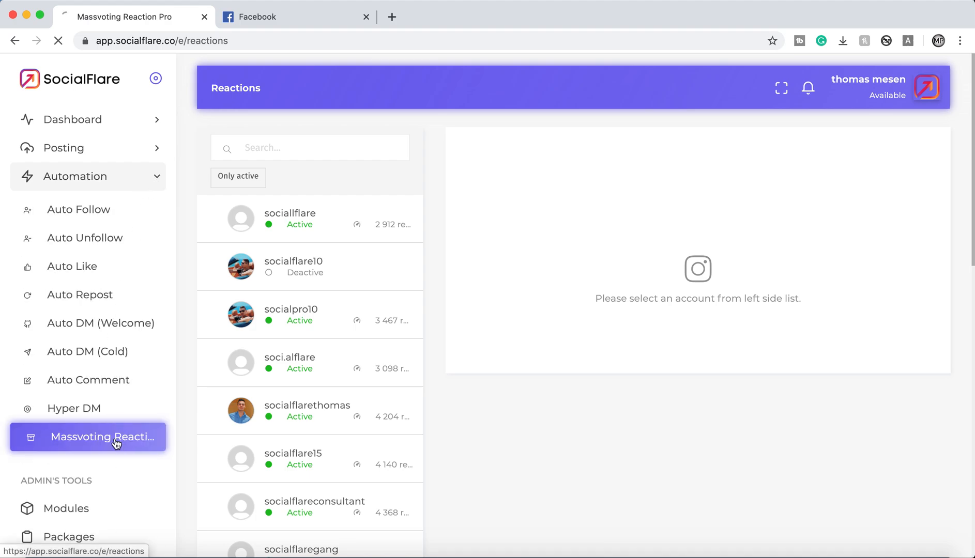
left_click(306, 220)
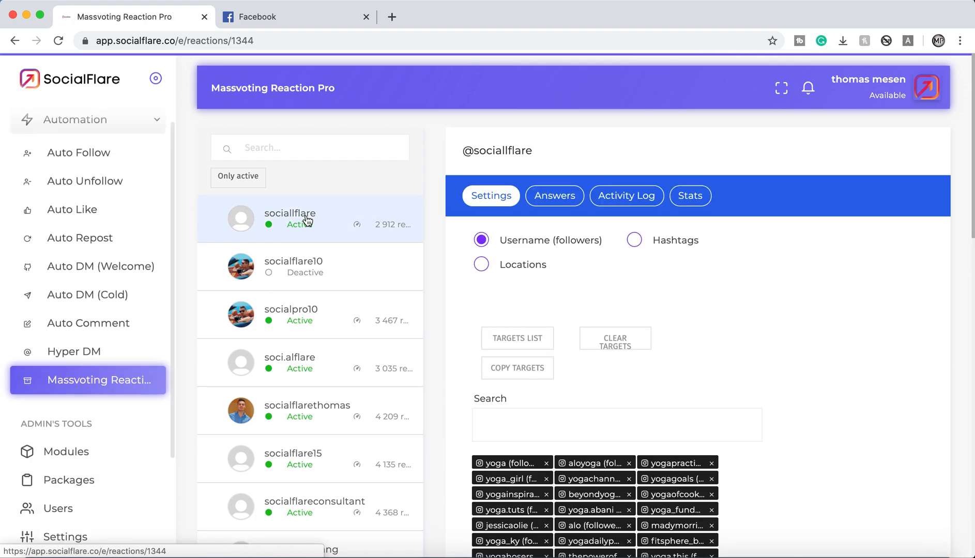
scroll(772, 204, "down", 1)
scroll(772, 204, "down", 5)
scroll(772, 204, "up", 4)
scroll(772, 203, "up", 2)
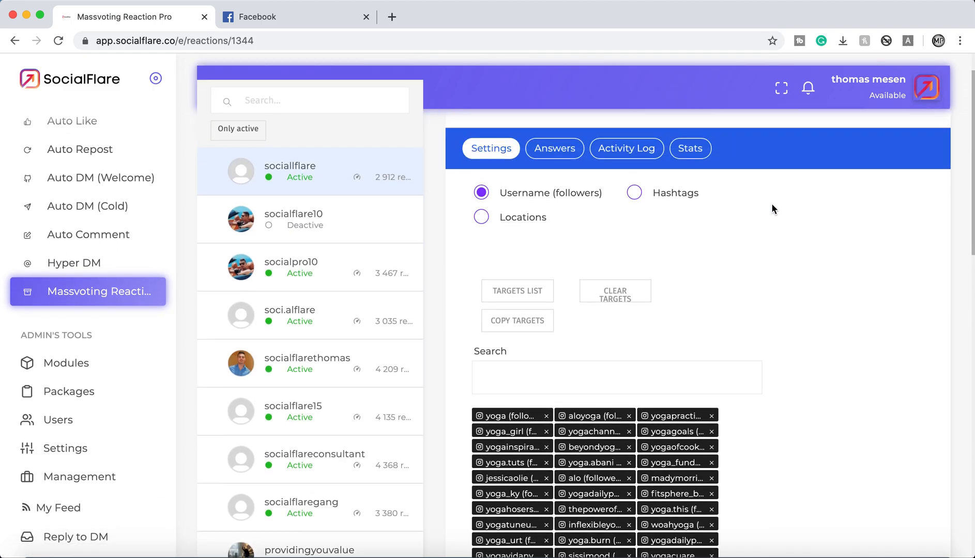
scroll(772, 203, "up", 1)
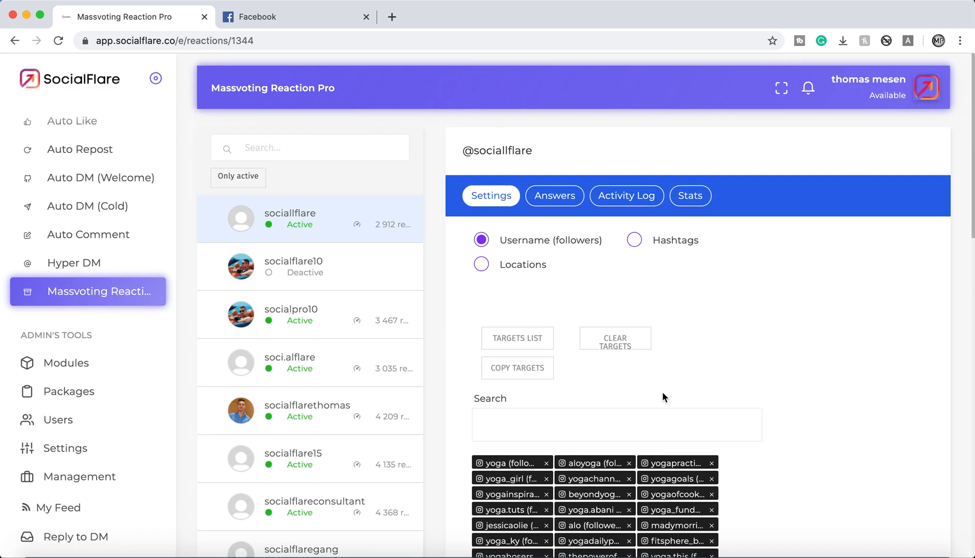
scroll(662, 394, "down", 4)
scroll(662, 394, "up", 5)
scroll(662, 392, "down", 1)
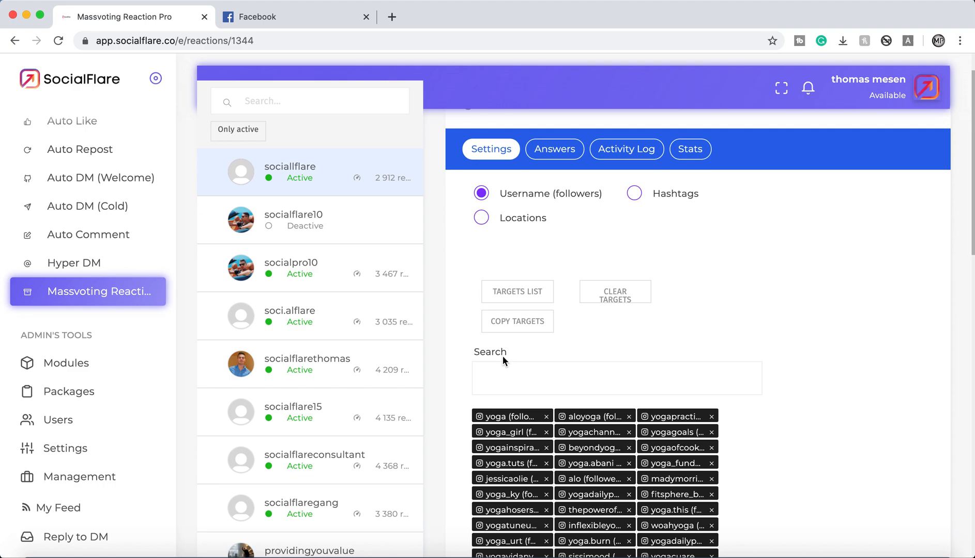
left_click(504, 375)
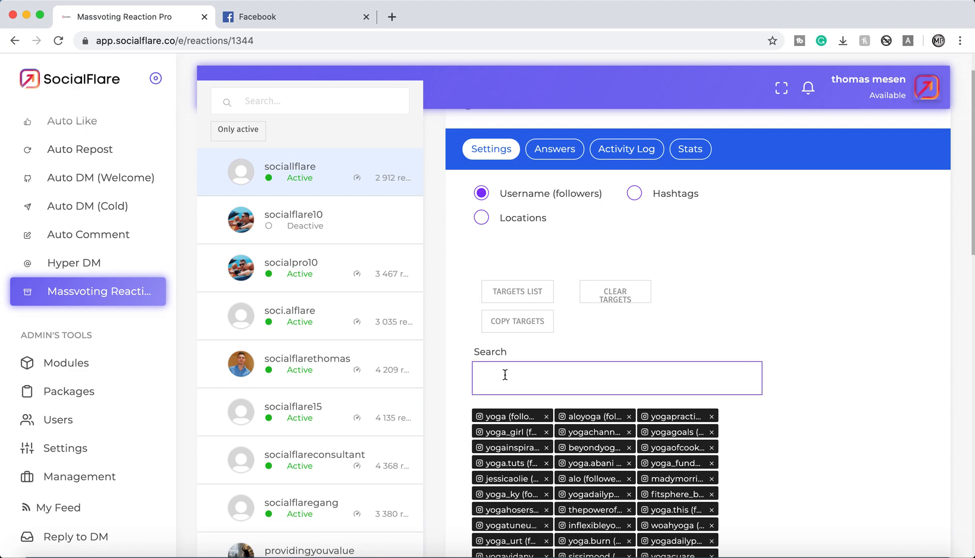
Step: Switch targeting to hashtags and add business and businessowner hashtags as targets
left_click(648, 195)
type("busin")
type("e")
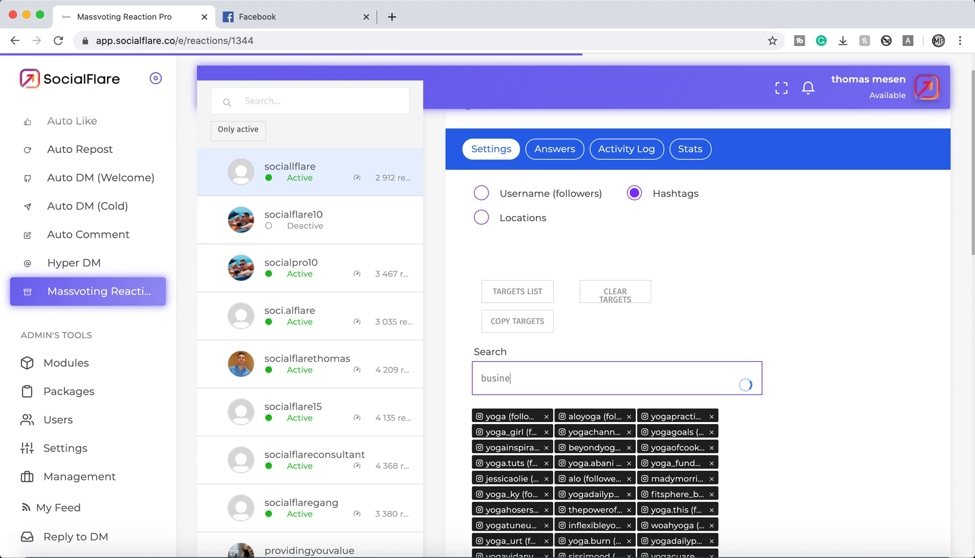
type("ss")
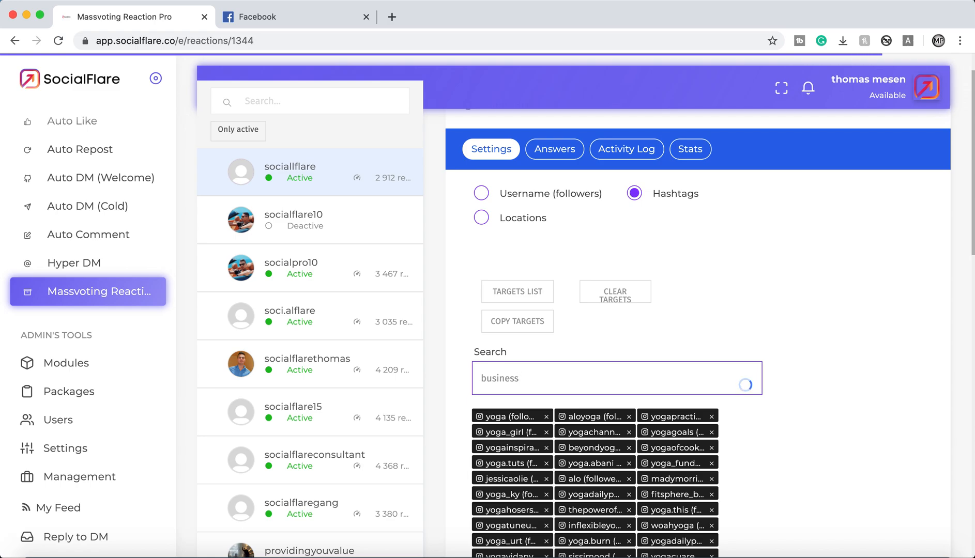
scroll(545, 364, "down", 1)
left_click(552, 386)
left_click(559, 355)
left_click(552, 385)
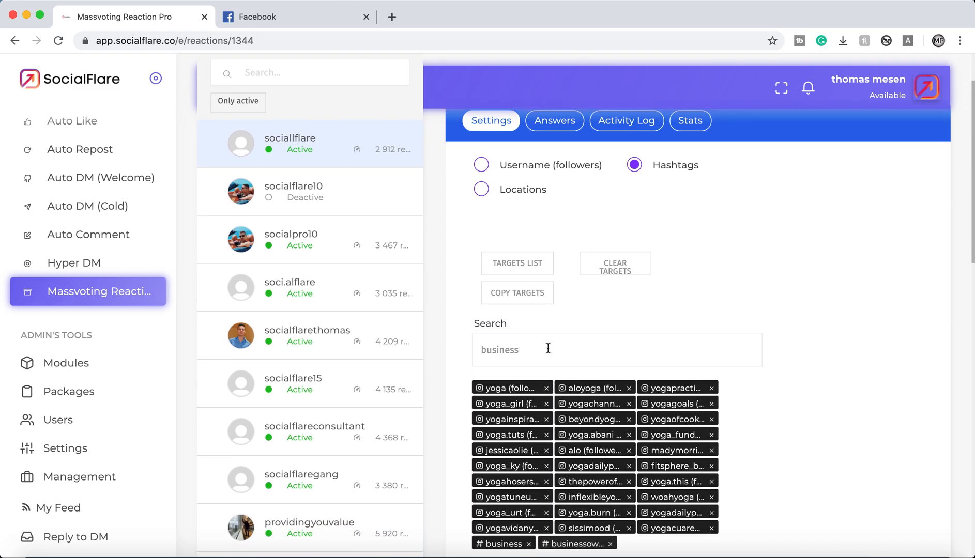
left_click(548, 348)
left_click(541, 389)
left_click(543, 346)
left_click(538, 390)
left_click(537, 356)
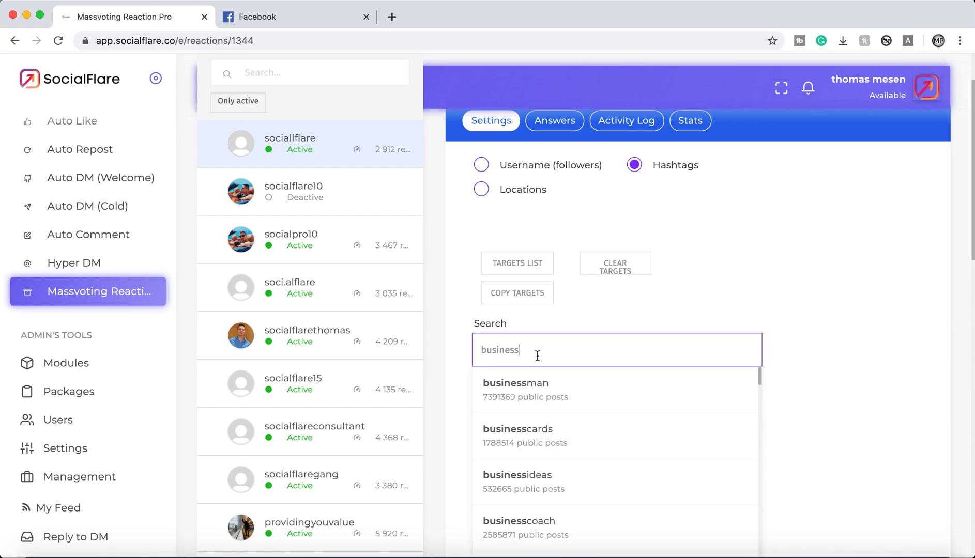
Step: Add more business hashtags such as businessman, businesscards and businessideas as targets
left_click(533, 389)
left_click(538, 355)
left_click(533, 389)
left_click(538, 347)
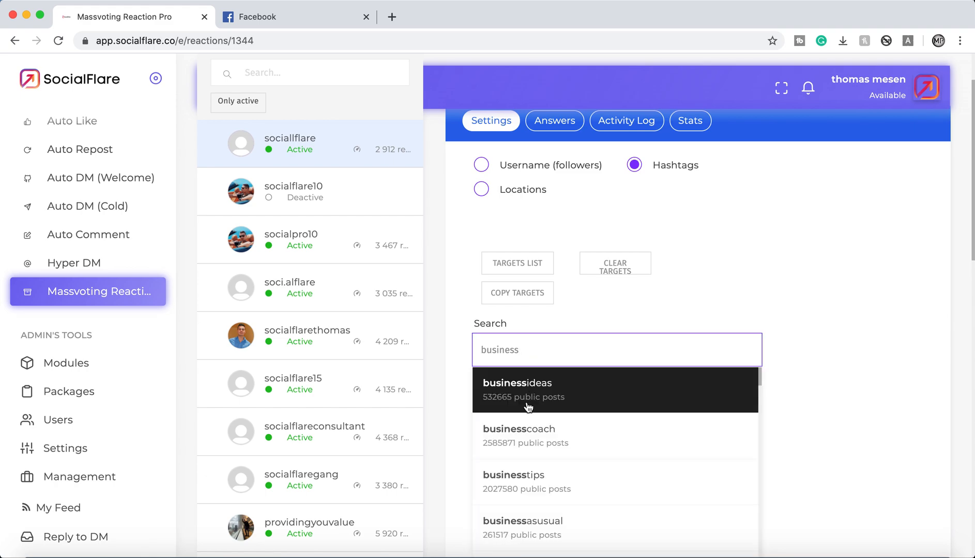
left_click(527, 407)
left_click(529, 356)
left_click(531, 385)
left_click(534, 352)
left_click(533, 386)
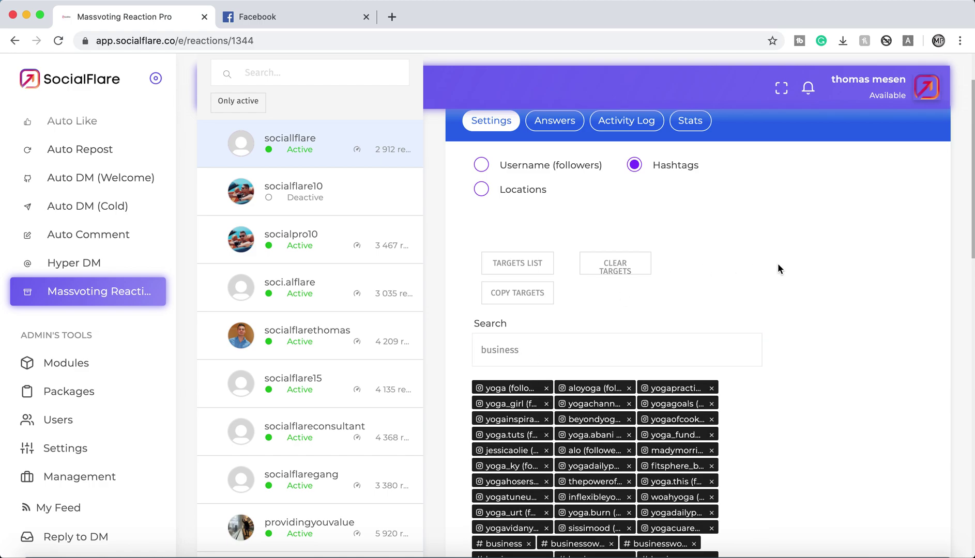
Step: Switch targeting to locations, search 'west chester pa' and add West Chester, Pennsylvania
left_click(481, 189)
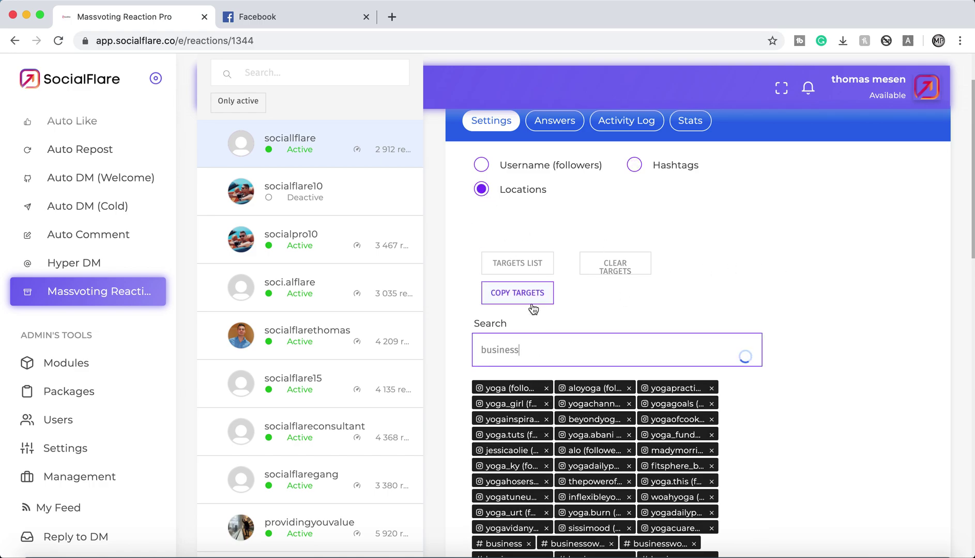
double_click(536, 356)
key("BackSpace")
type("wes")
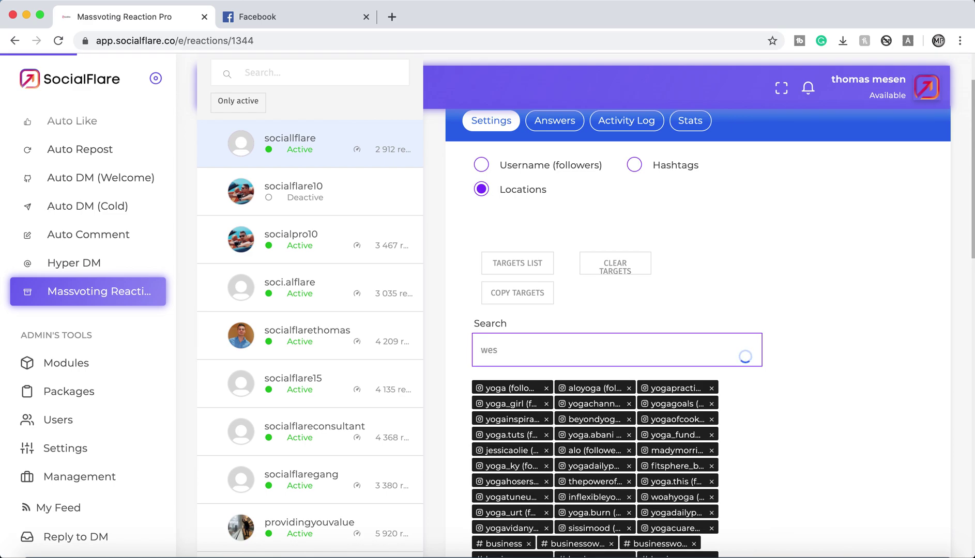
type("t ch")
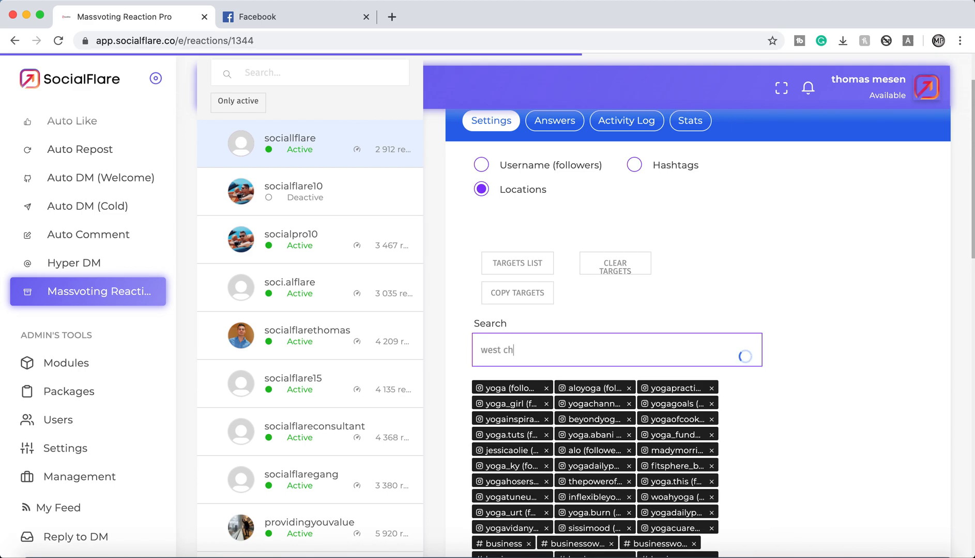
type("ester")
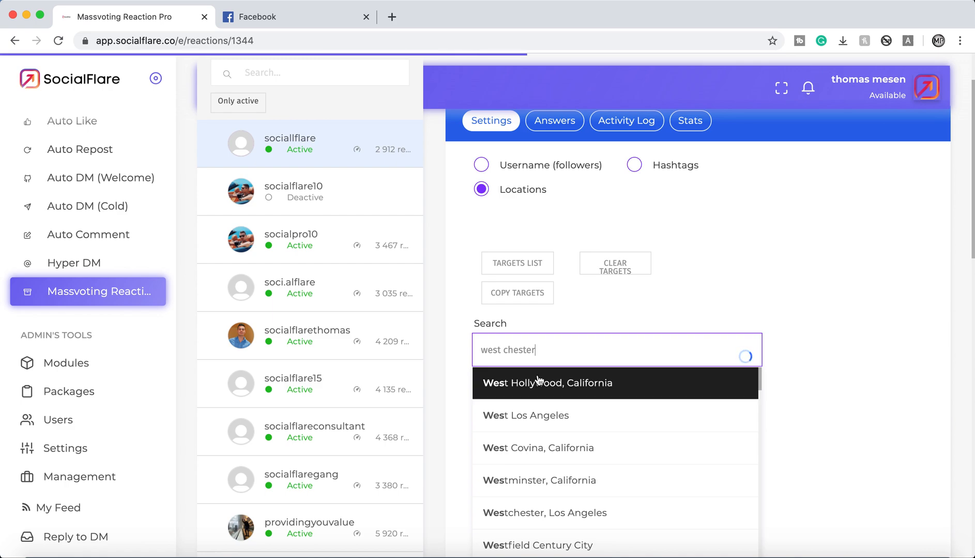
type(" pa")
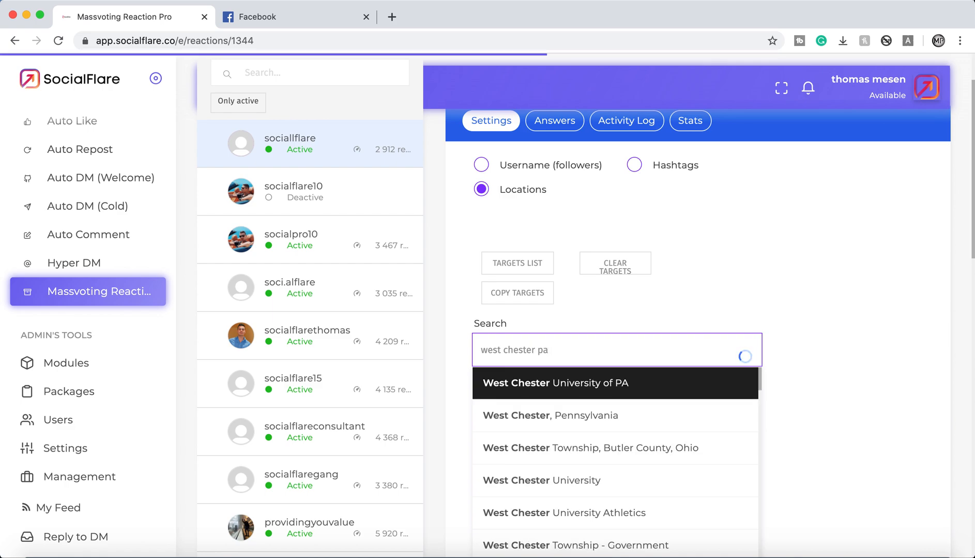
left_click(548, 416)
scroll(634, 350, "down", 5)
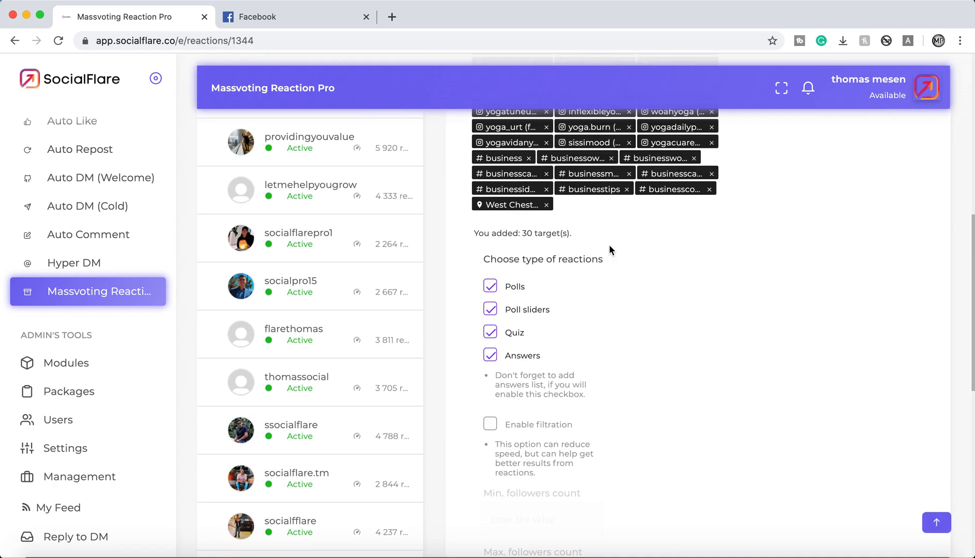
scroll(509, 213, "up", 1)
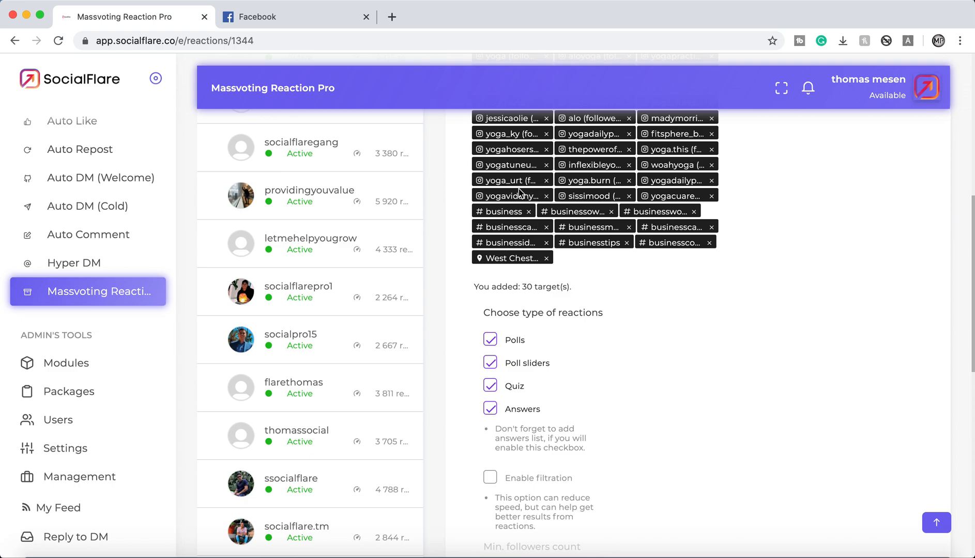
scroll(522, 194, "up", 3)
scroll(518, 192, "up", 1)
Step: Switch targeting to username followers and clear the old location search text
left_click(481, 179)
left_click(544, 364)
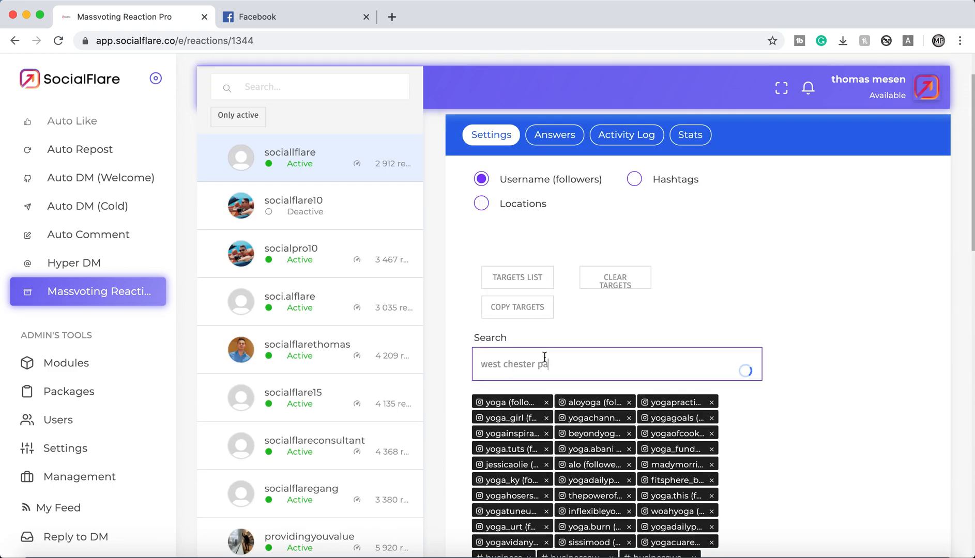
triple_click(561, 366)
key("BackSpace")
type("lad")
type("y")
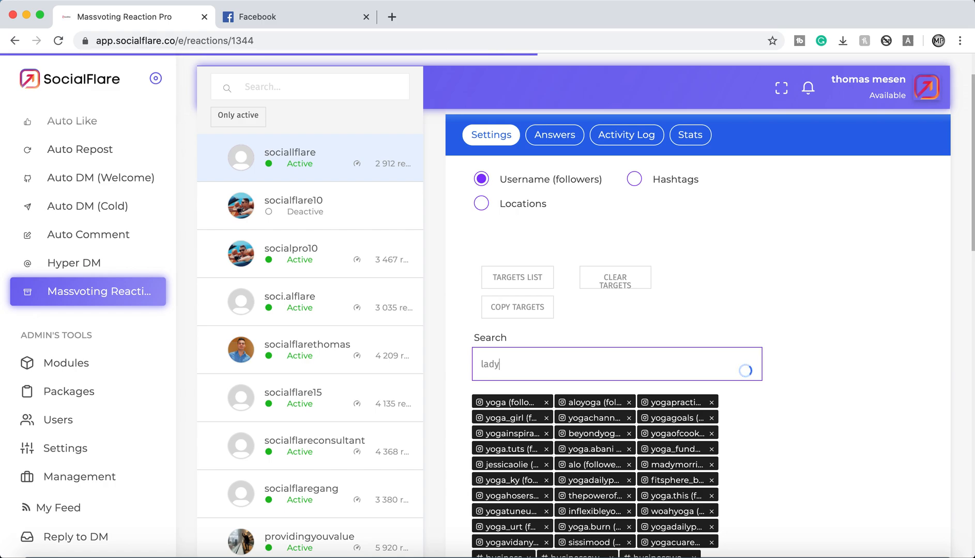
type("boss")
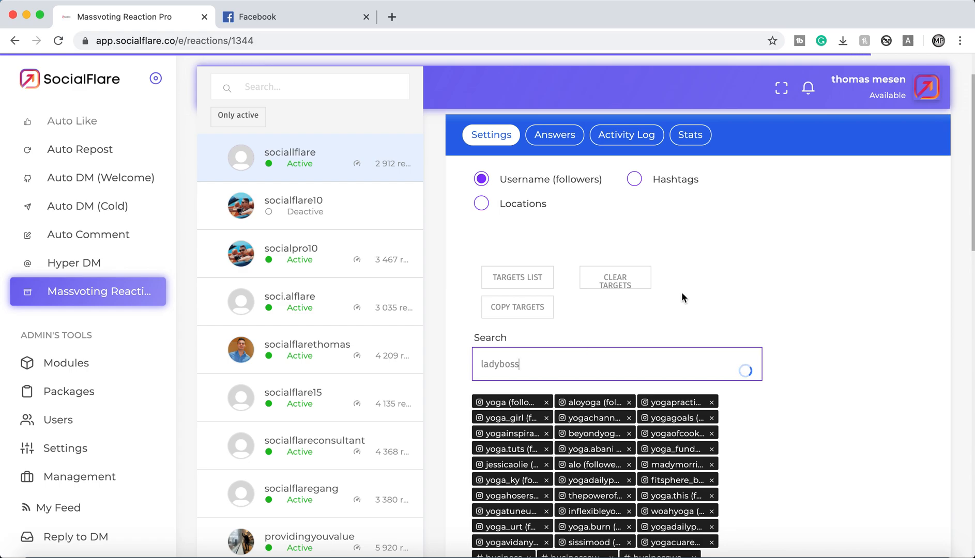
Step: Add ladyboss, ladybossloop, lady._bosss and other ladyboss accounts' followers as targets
left_click(604, 361)
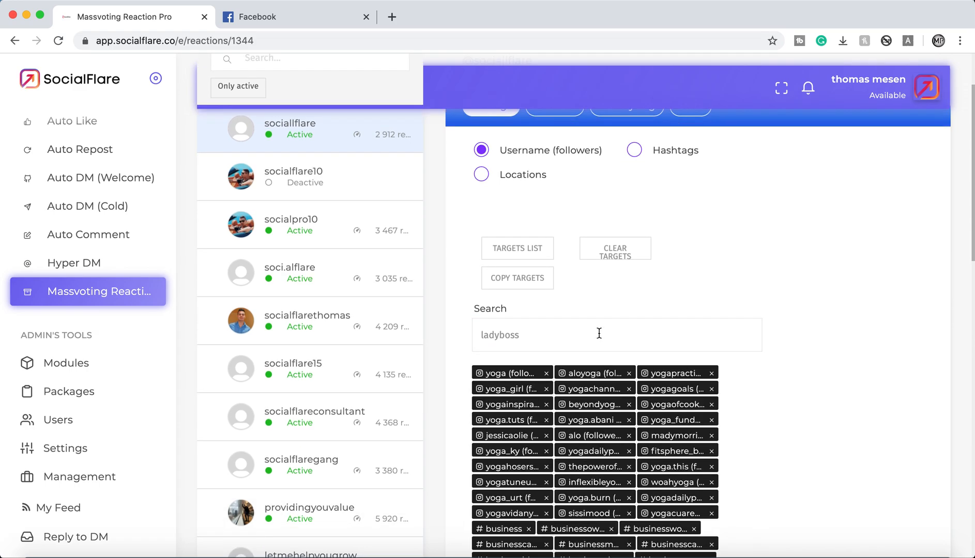
left_click(581, 358)
left_click(562, 382)
left_click(564, 336)
left_click(556, 371)
left_click(555, 336)
left_click(552, 370)
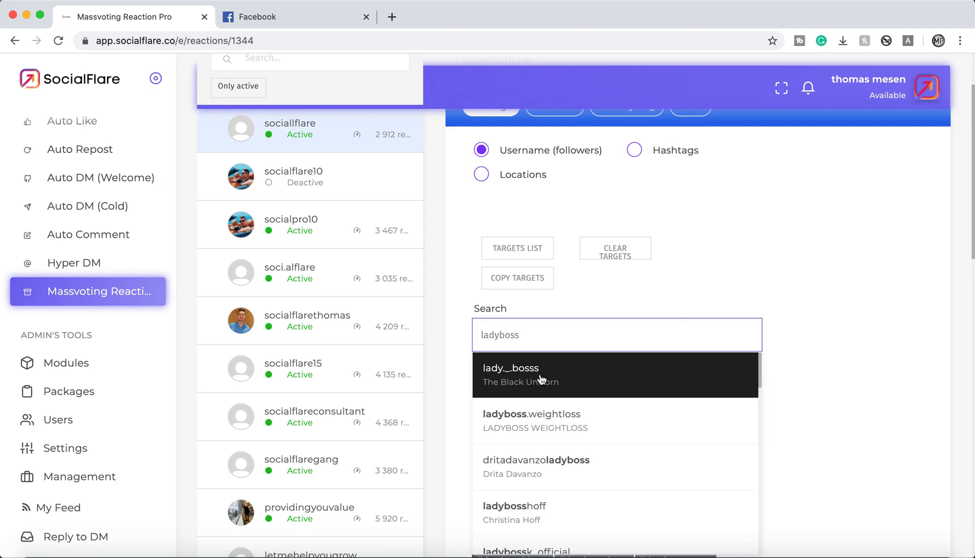
left_click(550, 372)
scroll(828, 264, "down", 5)
scroll(828, 264, "down", 1)
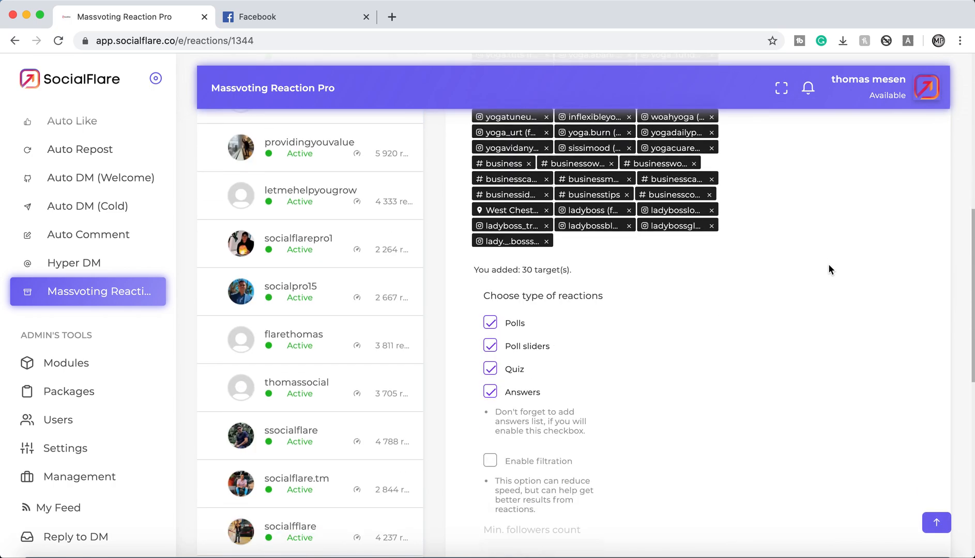
scroll(671, 269, "down", 1)
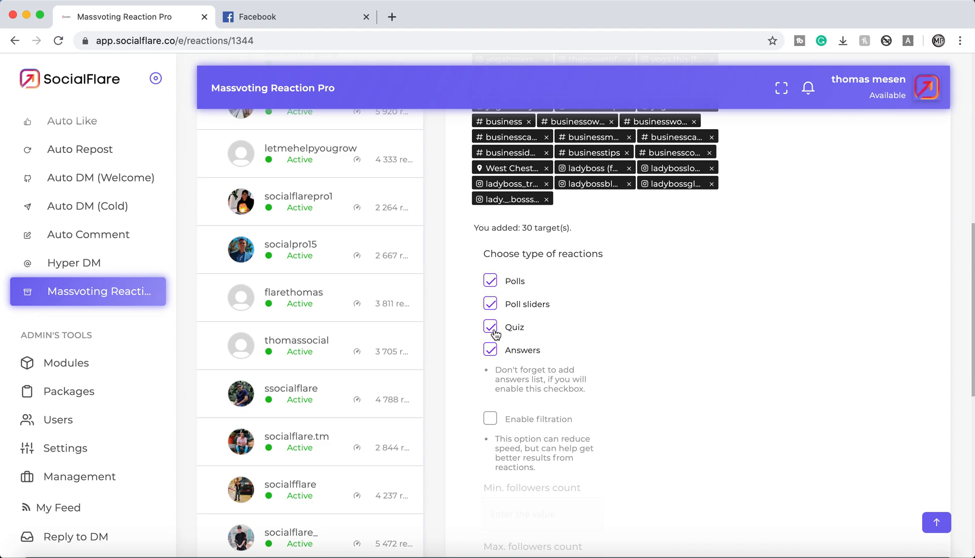
scroll(491, 354, "down", 1)
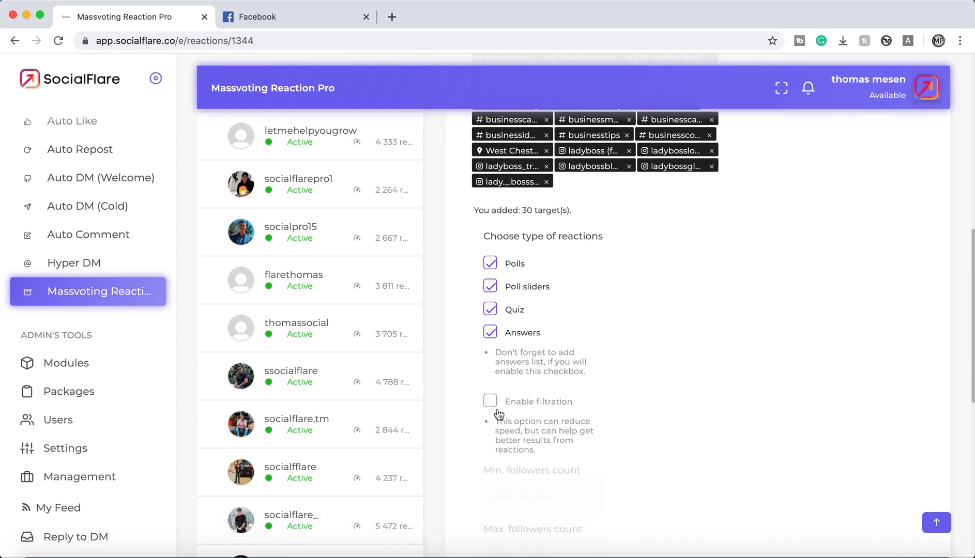
scroll(503, 381, "down", 5)
left_click(491, 224)
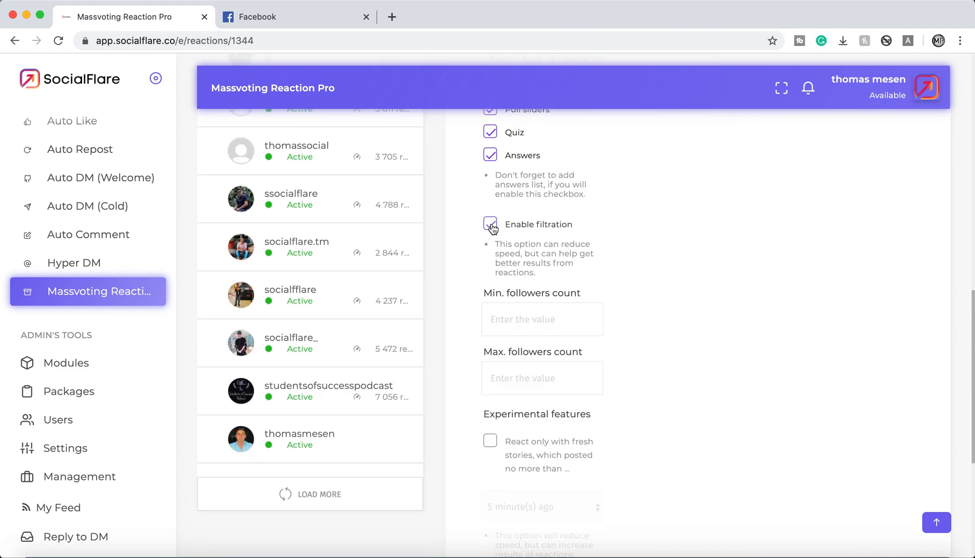
left_click(522, 322)
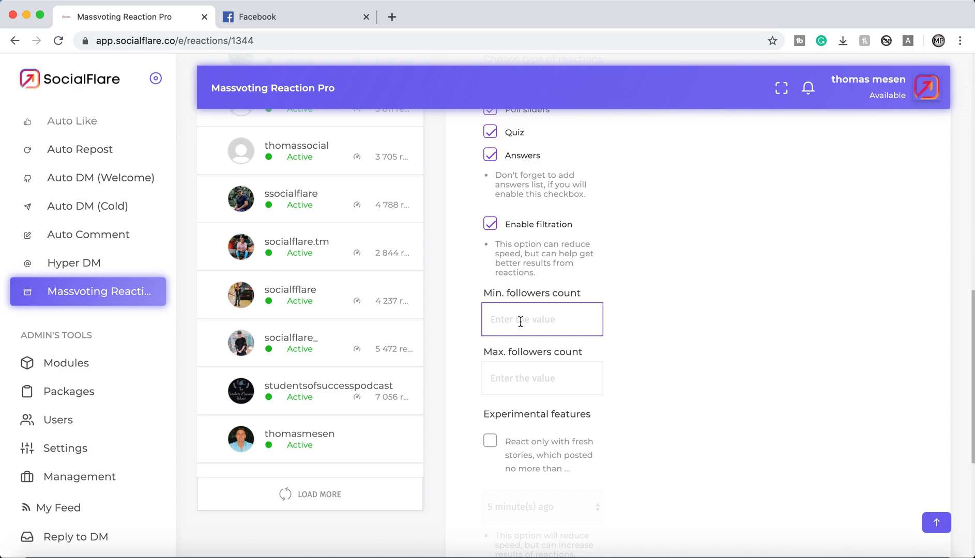
left_click(490, 226)
scroll(649, 290, "down", 3)
scroll(649, 290, "down", 1)
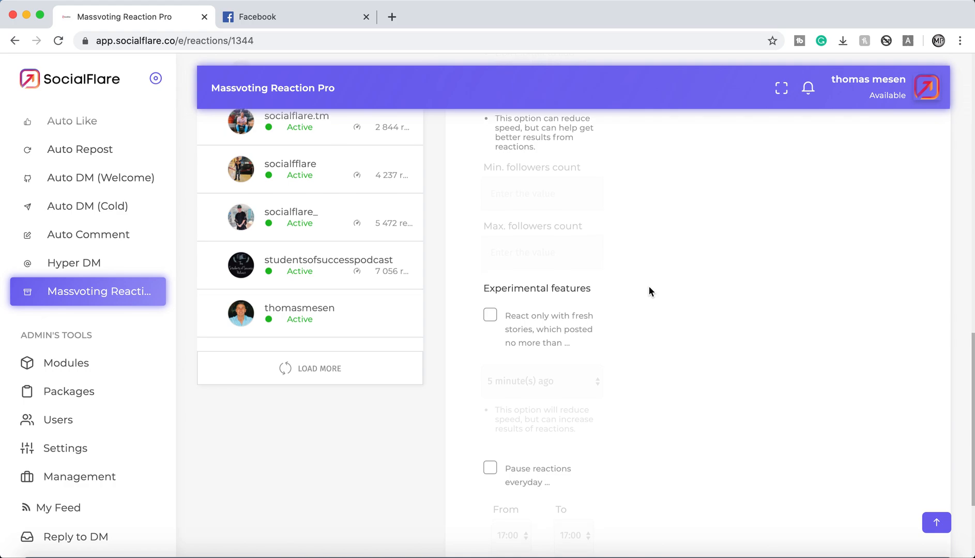
Step: Set the fresh-stories limit to 45 minutes ago, then leave the option unchecked
left_click(494, 319)
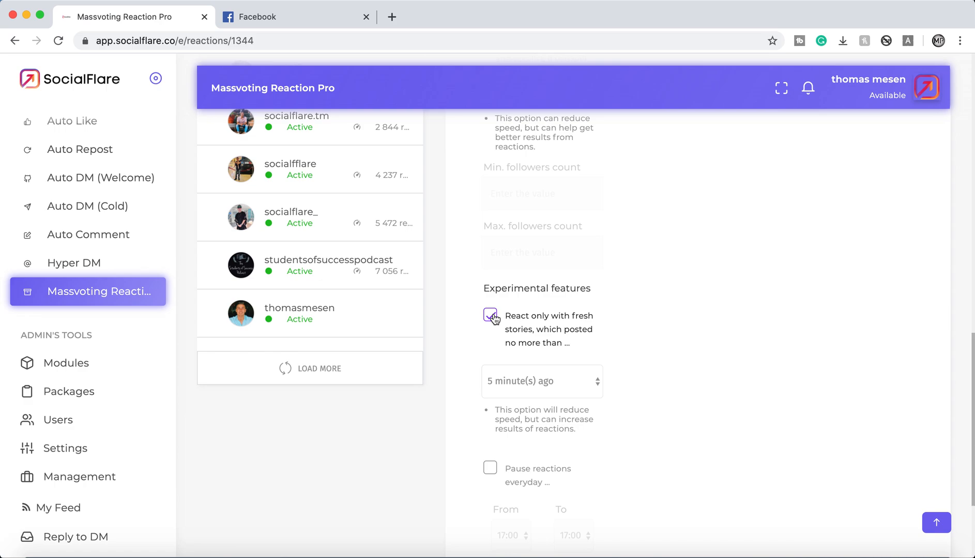
left_click(520, 387)
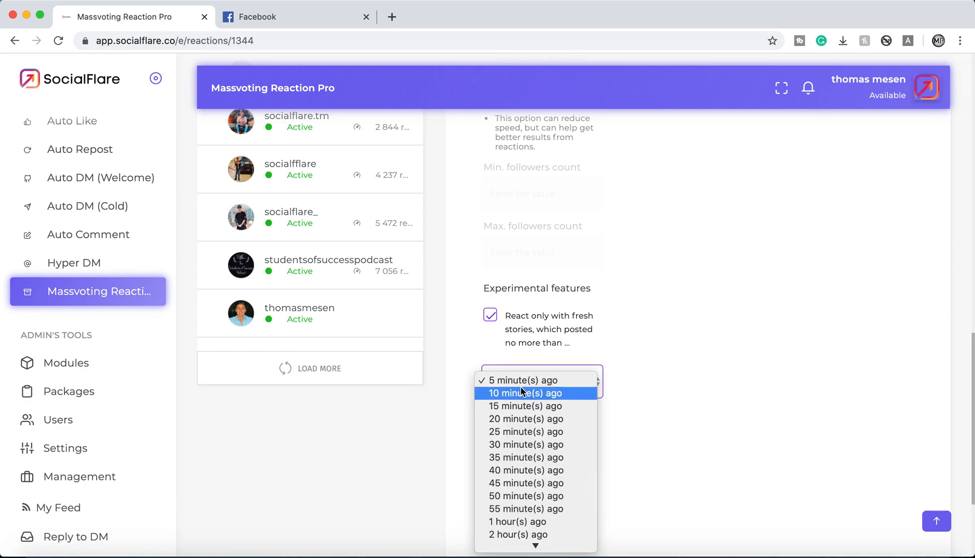
left_click(531, 483)
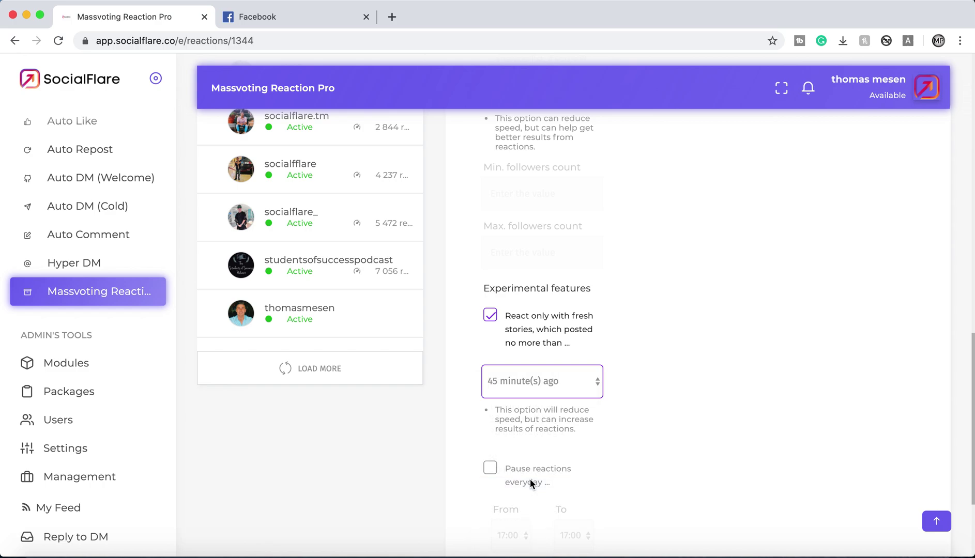
left_click(491, 315)
scroll(507, 390, "down", 5)
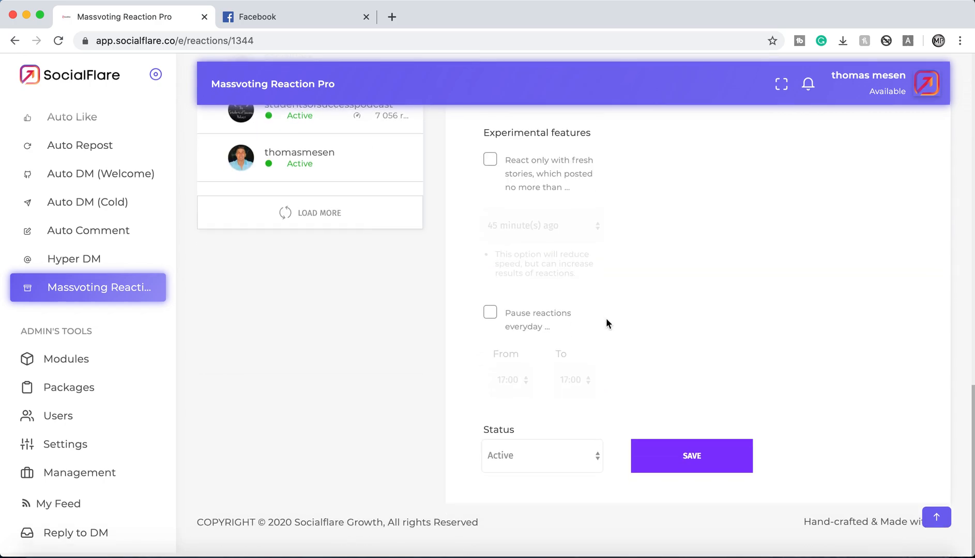
Step: Save the reaction settings with the account status kept Active
left_click(671, 456)
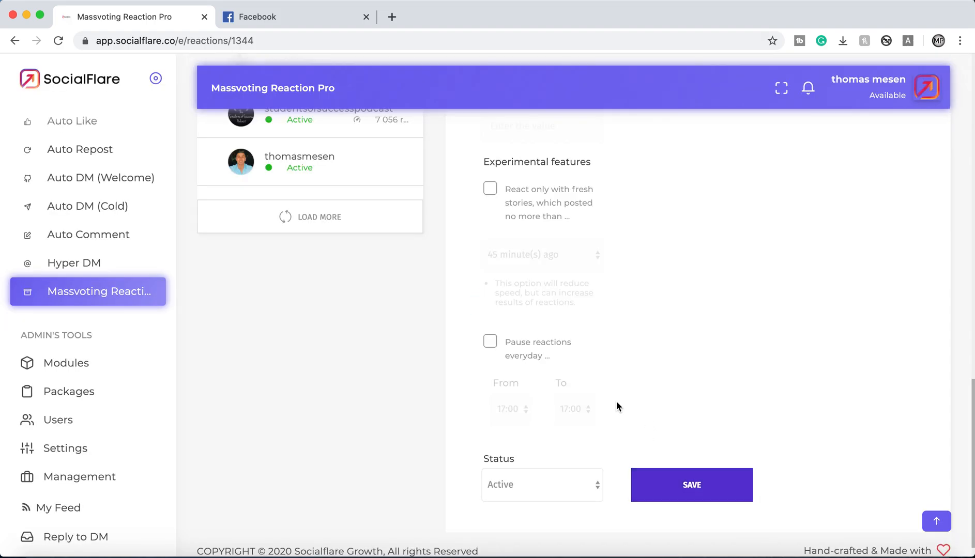
left_click(525, 484)
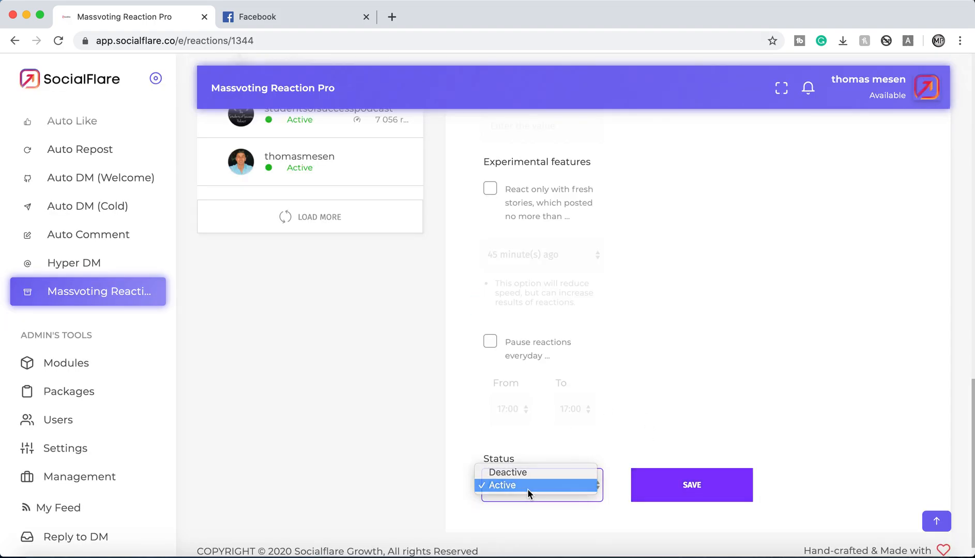
left_click(724, 493)
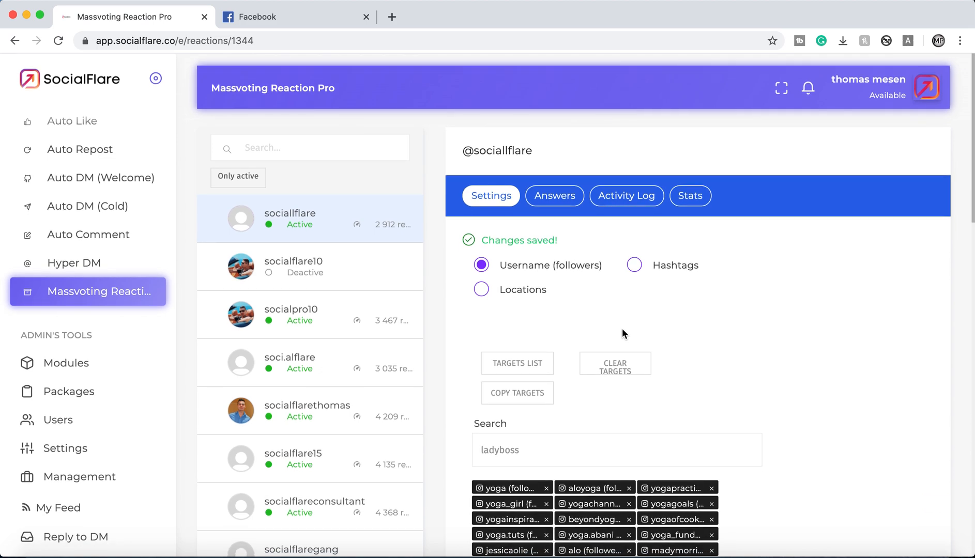
left_click(560, 202)
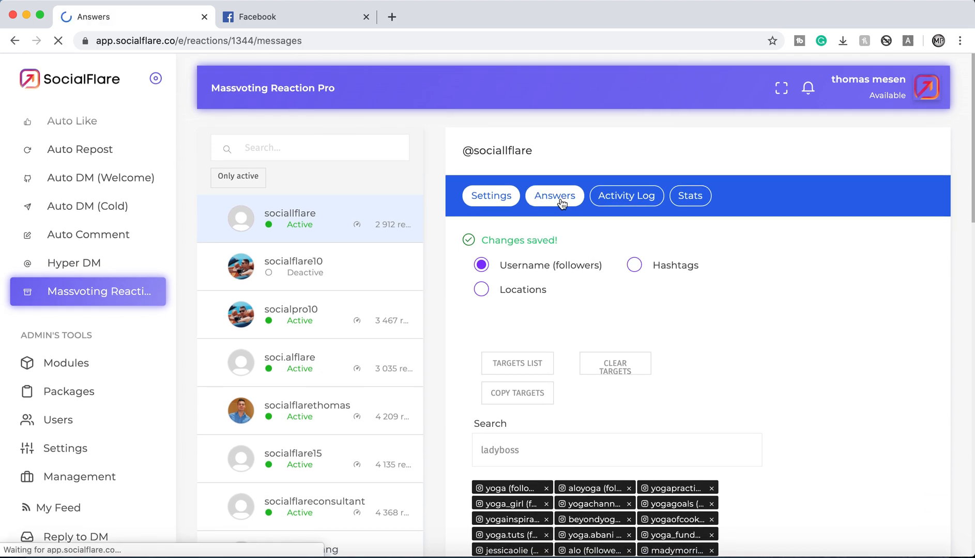
scroll(563, 270, "down", 2)
Step: Add a ':)' answer message to the custom answers and save the changes
left_click(565, 273)
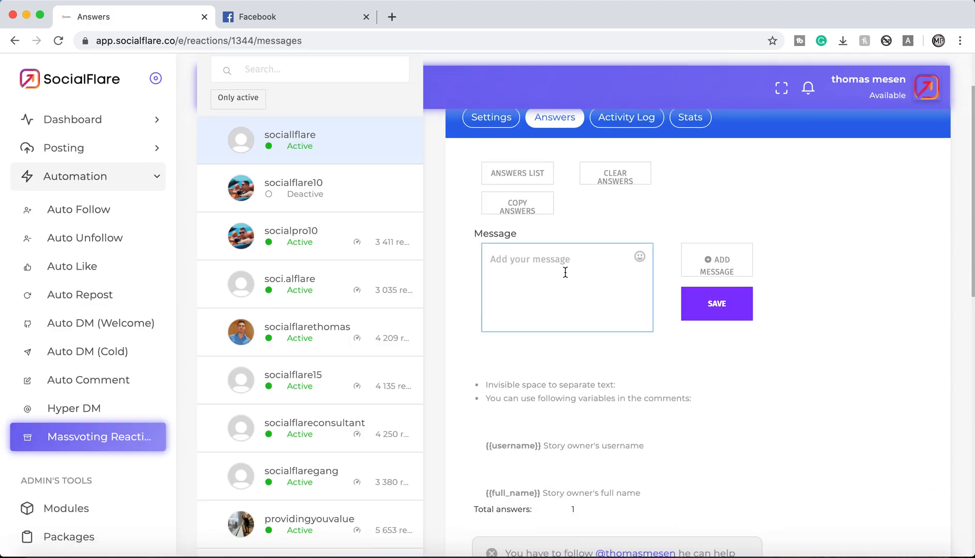
type(":)")
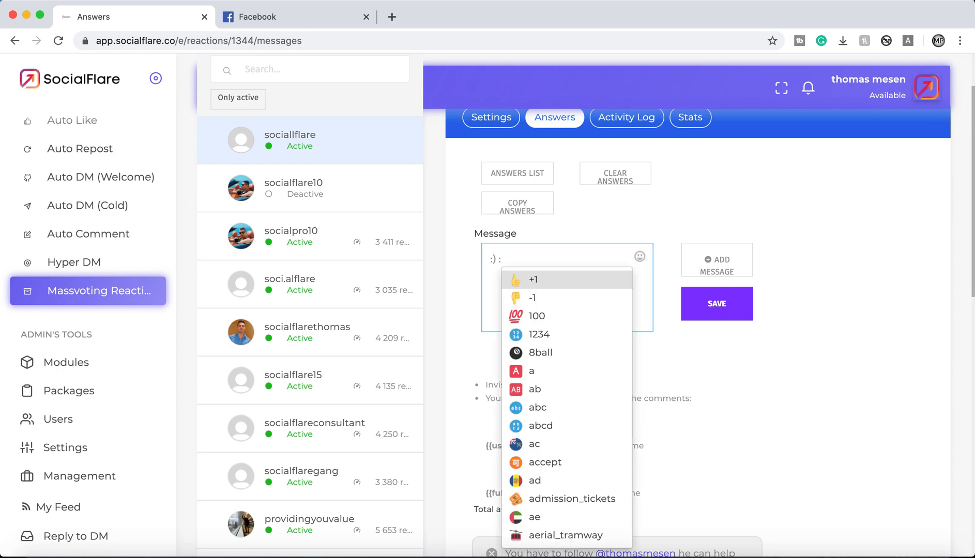
key("BackSpace")
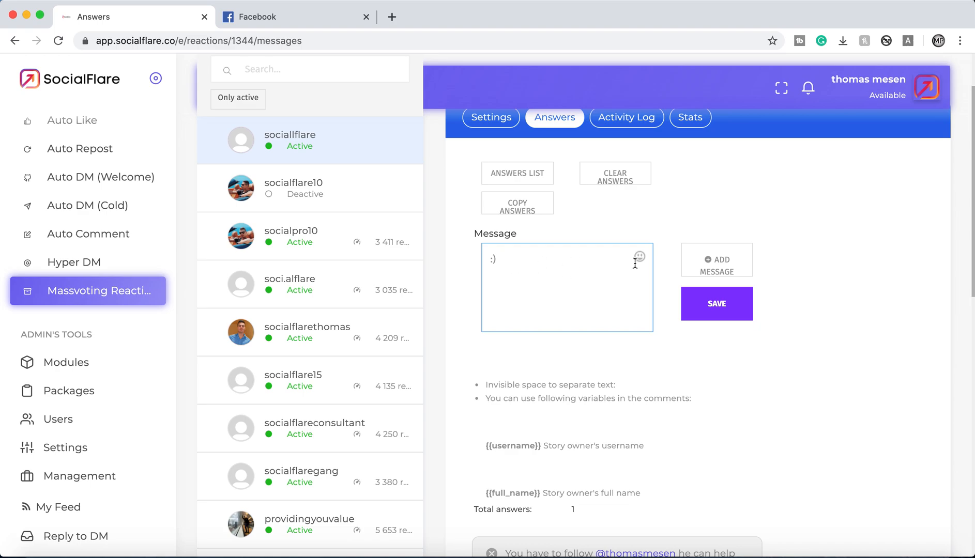
left_click(714, 271)
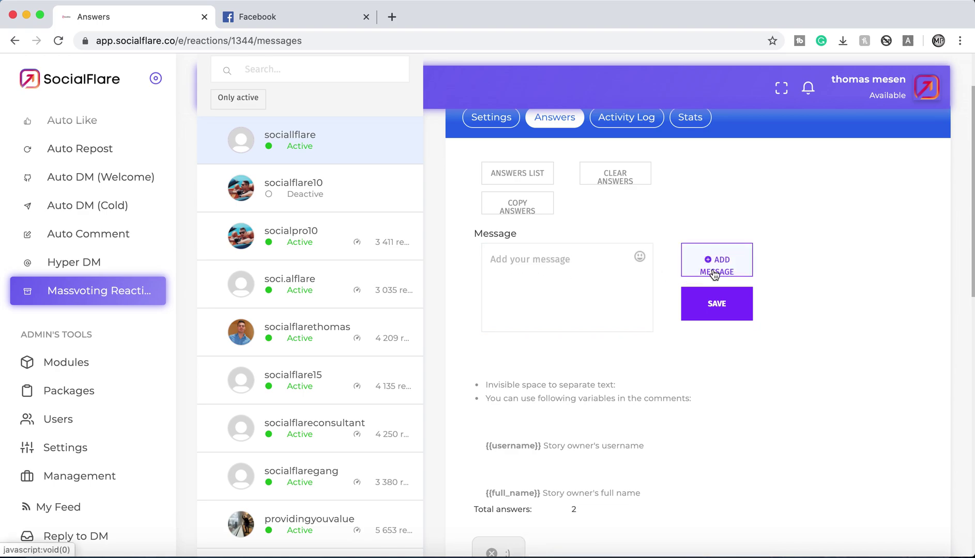
left_click(718, 314)
scroll(718, 311, "down", 5)
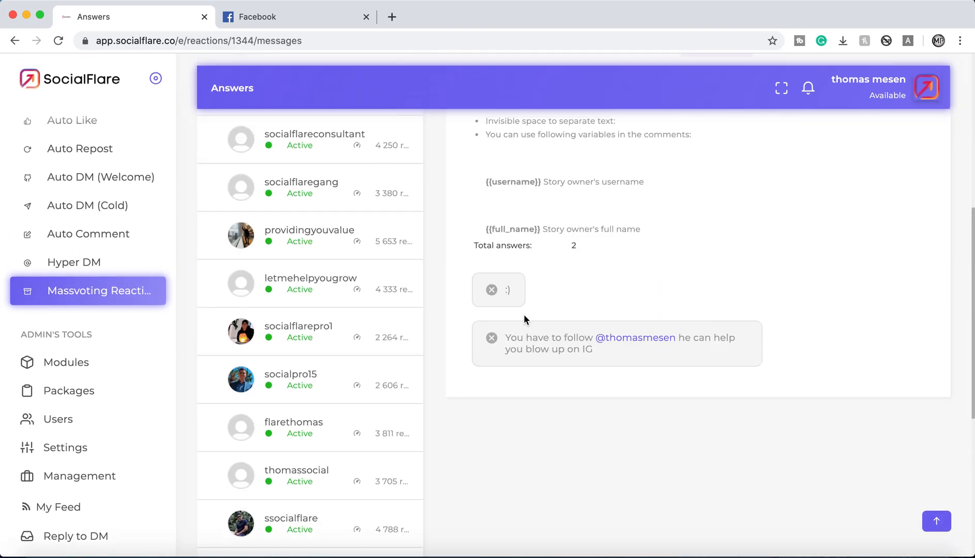
scroll(716, 309, "up", 5)
scroll(713, 308, "down", 1)
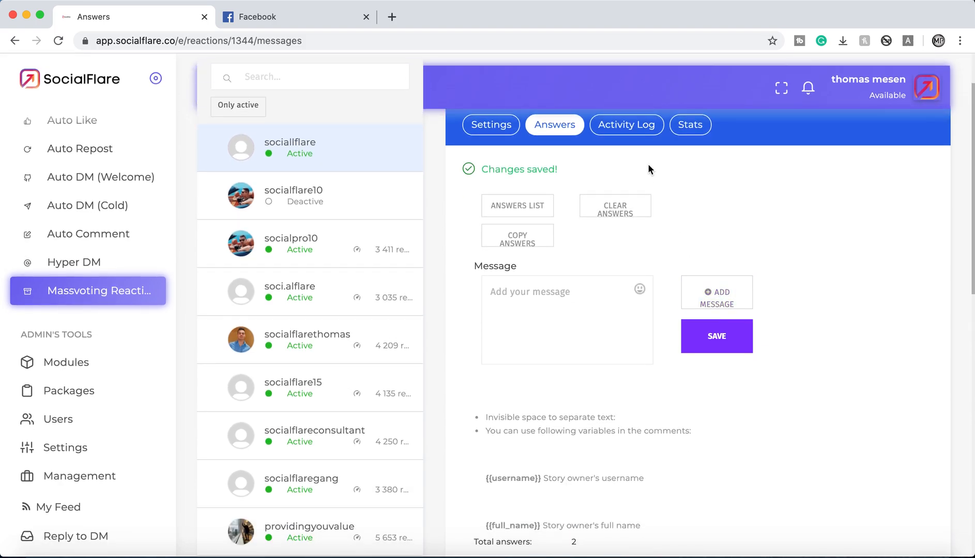
scroll(647, 163, "up", 1)
Step: Review the activity log, then the stats showing 287 reactions today and the weekly chart
left_click(641, 211)
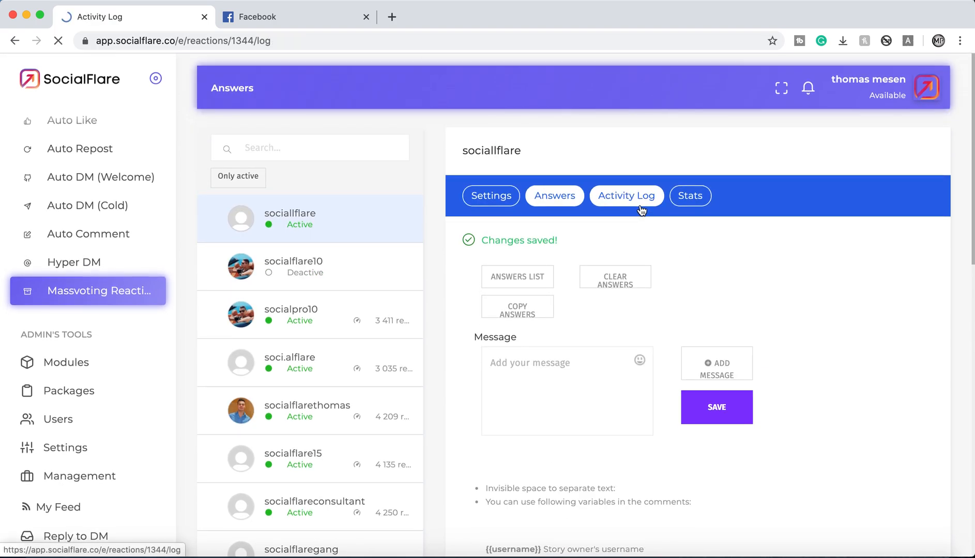
scroll(636, 406, "down", 3)
scroll(633, 404, "down", 4)
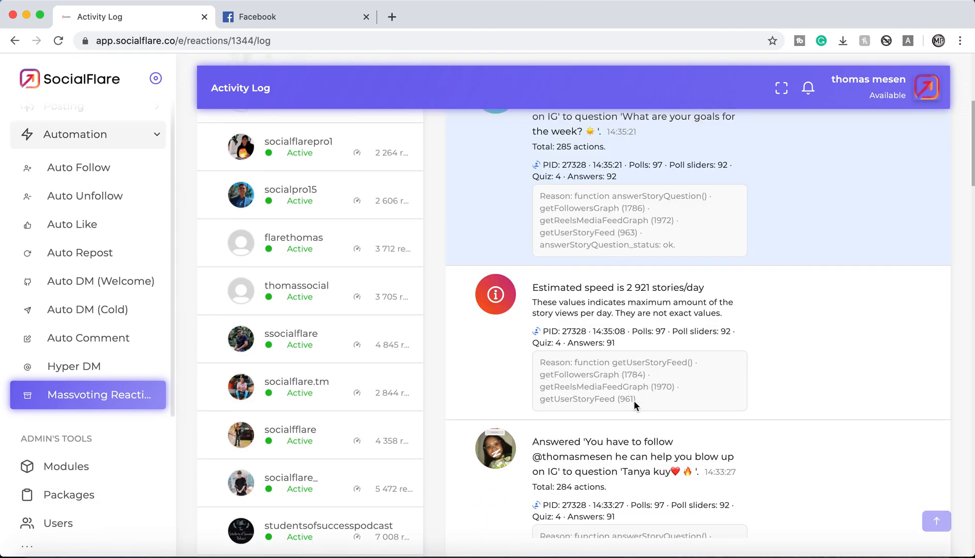
scroll(634, 401, "up", 5)
scroll(634, 401, "up", 3)
left_click(701, 197)
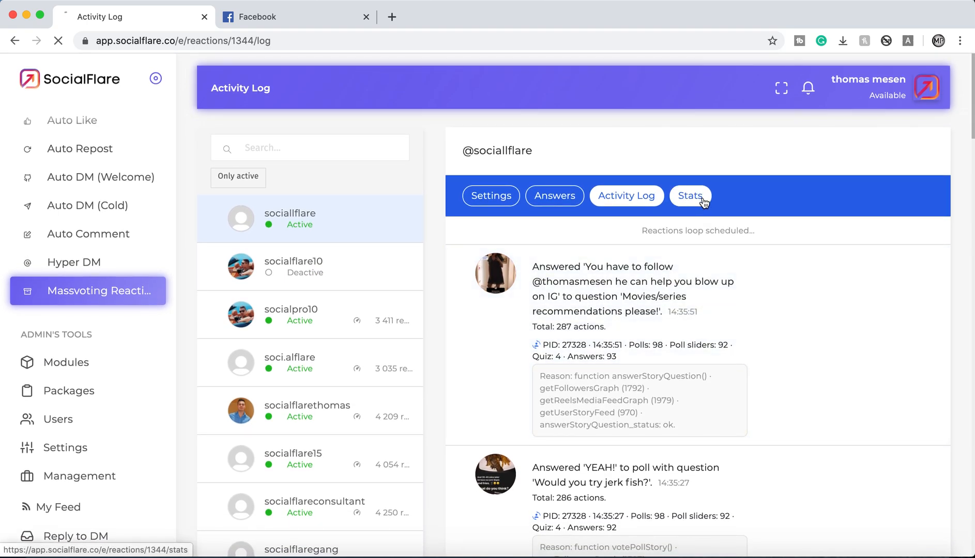
scroll(786, 386, "down", 3)
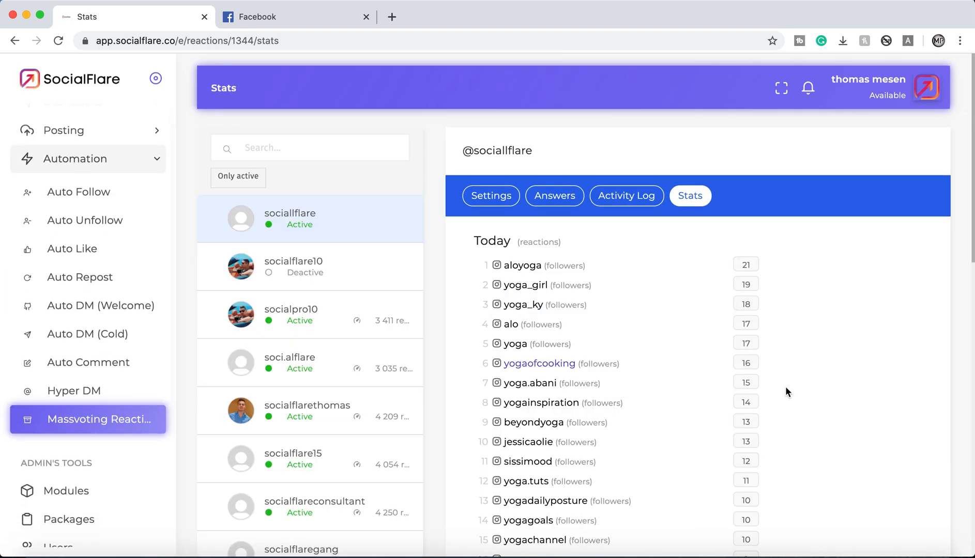
scroll(811, 478, "down", 7)
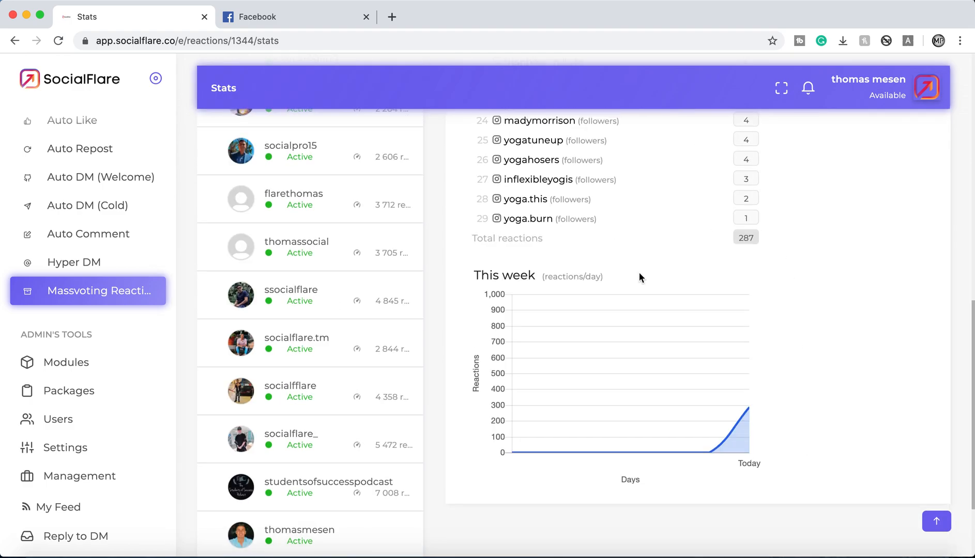
scroll(702, 284, "up", 6)
scroll(701, 284, "up", 2)
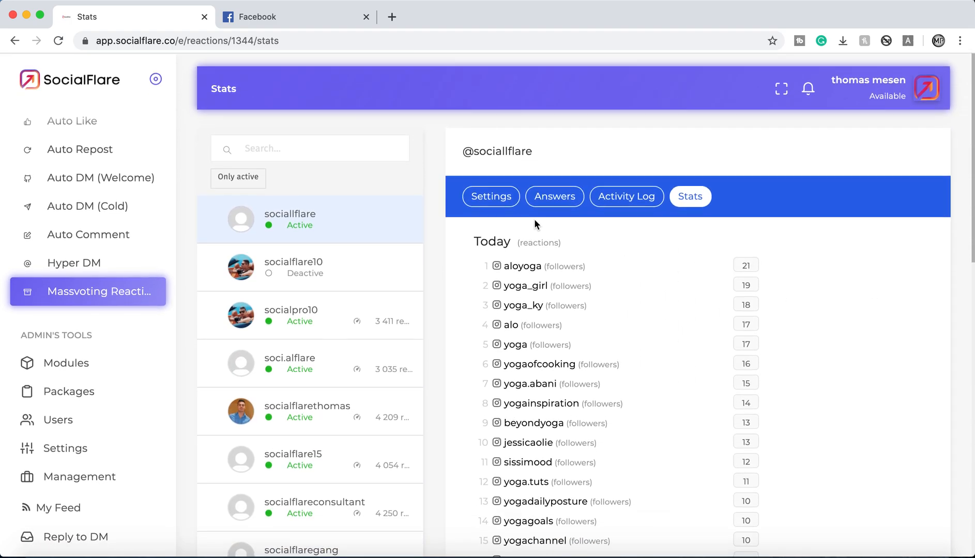
Step: Return to the Settings tab, then head to Saved Accounts under Dashboard
left_click(491, 196)
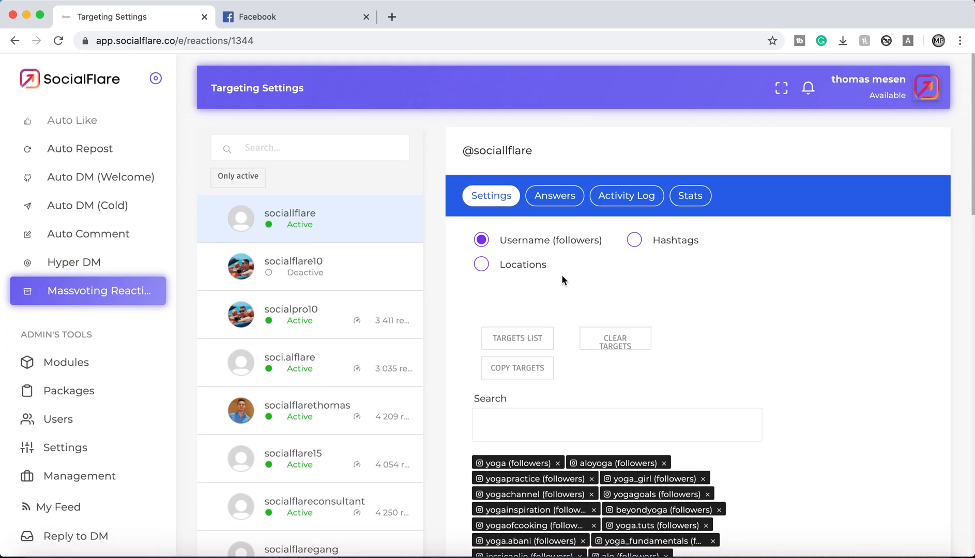
scroll(72, 193, "up", 1)
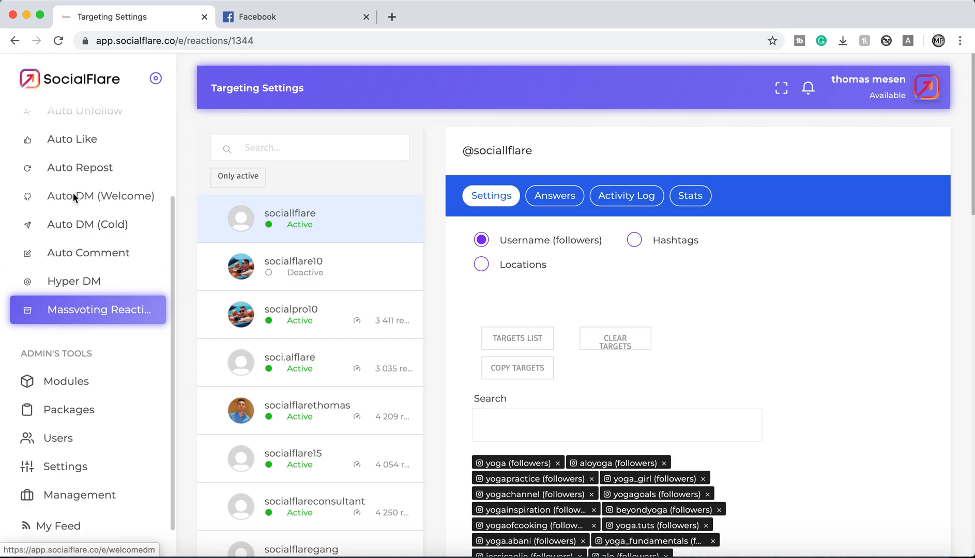
scroll(73, 193, "up", 4)
left_click(95, 122)
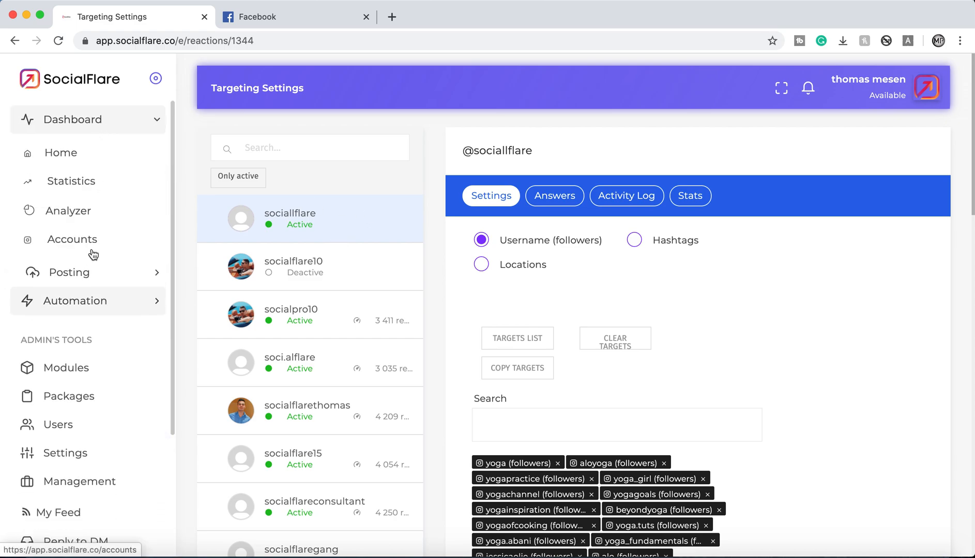
left_click(91, 243)
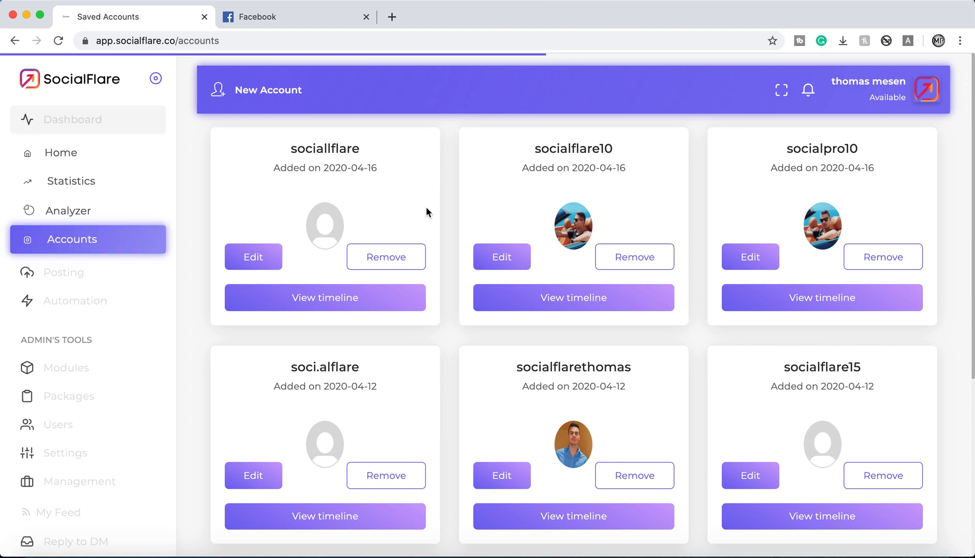
scroll(401, 237, "down", 5)
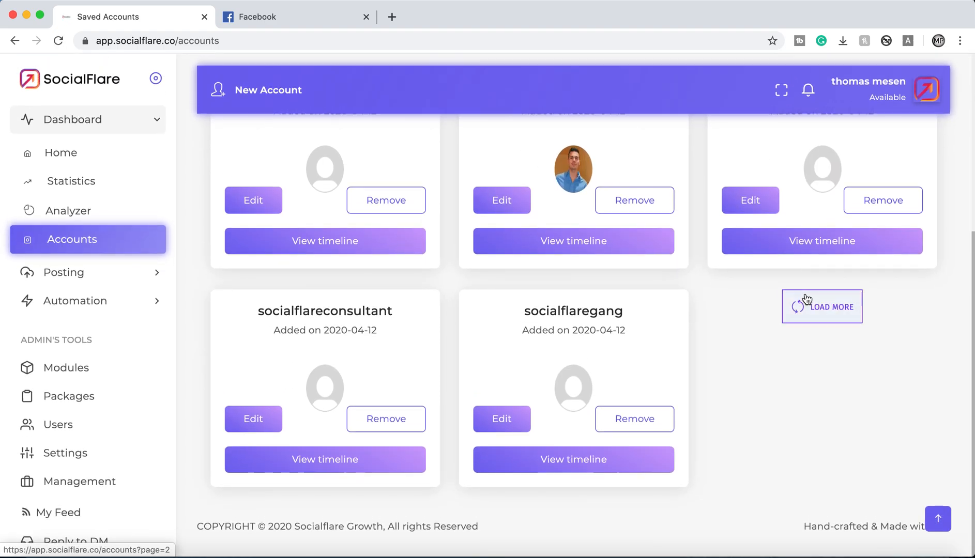
Step: Load more account cards down to socialflarefamily, then expand the Automation menu
left_click(808, 302)
scroll(779, 372, "down", 5)
scroll(779, 372, "down", 3)
left_click(818, 313)
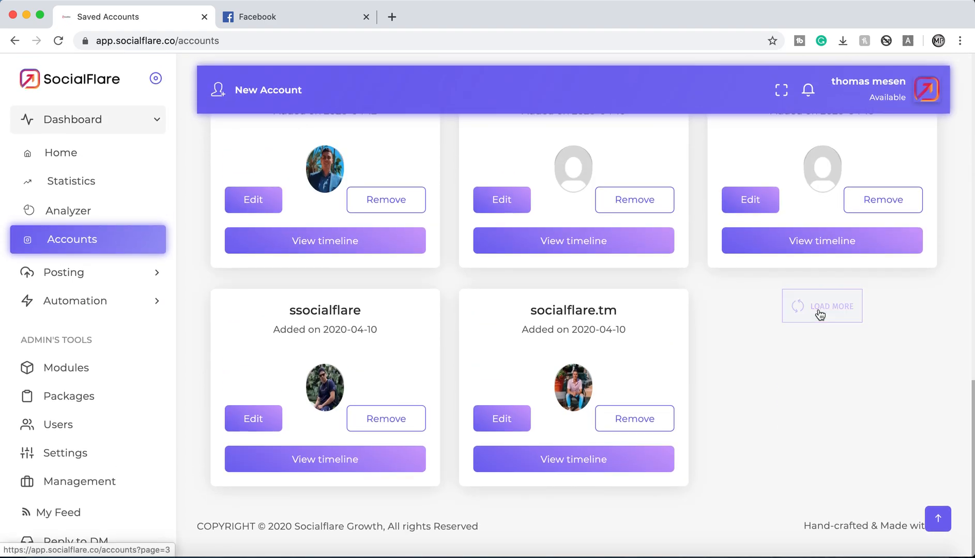
scroll(819, 308, "down", 4)
scroll(819, 307, "down", 5)
left_click(820, 304)
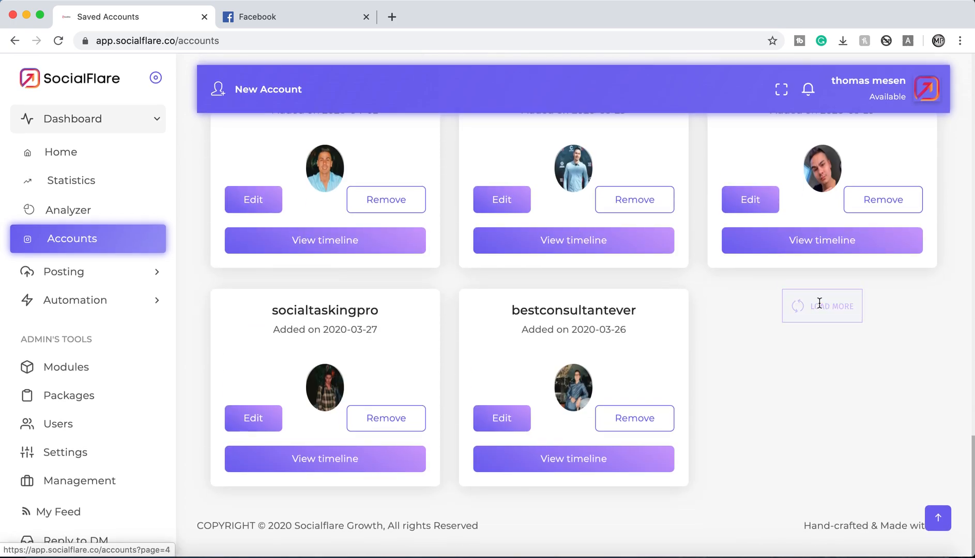
scroll(819, 302, "down", 5)
scroll(820, 297, "down", 3)
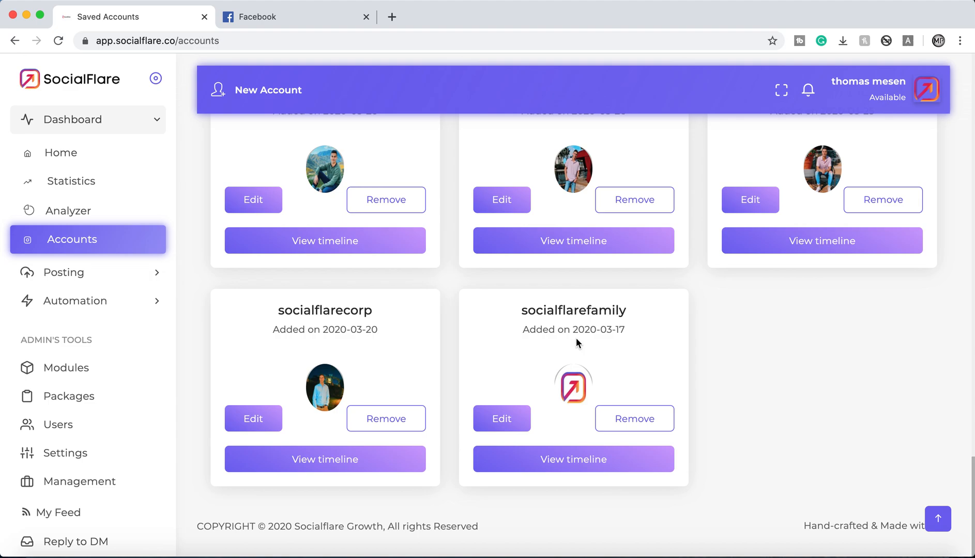
scroll(576, 344, "down", 5)
scroll(576, 343, "down", 5)
scroll(577, 344, "down", 3)
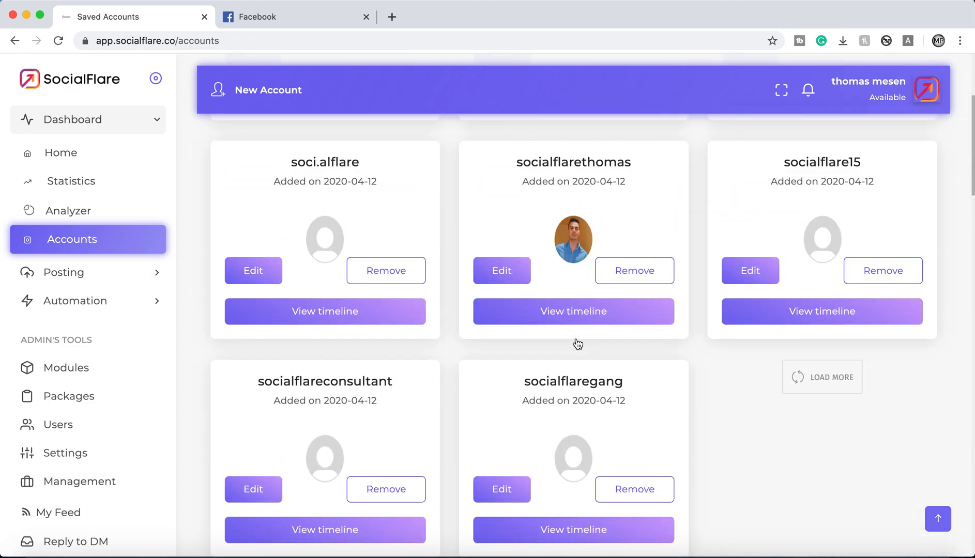
scroll(577, 344, "up", 2)
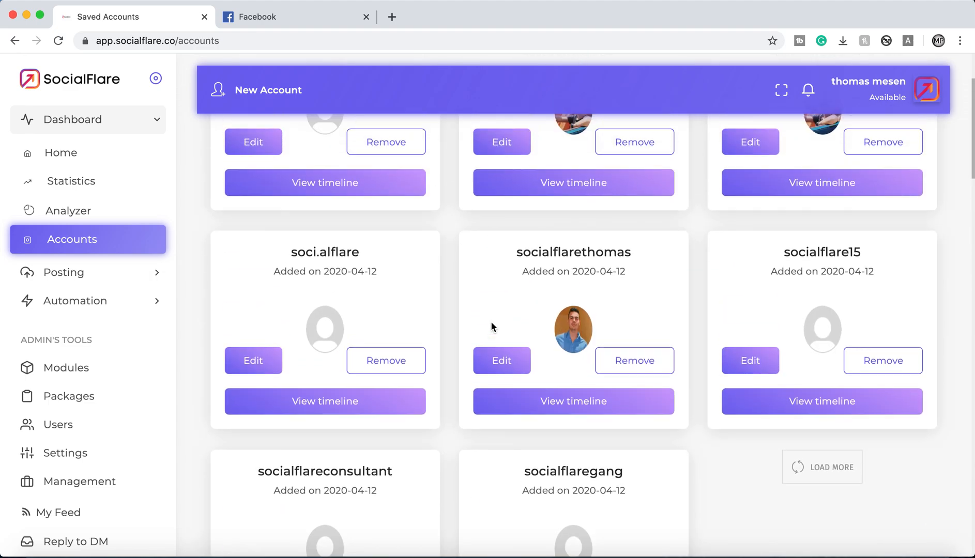
scroll(492, 322, "up", 3)
left_click(119, 302)
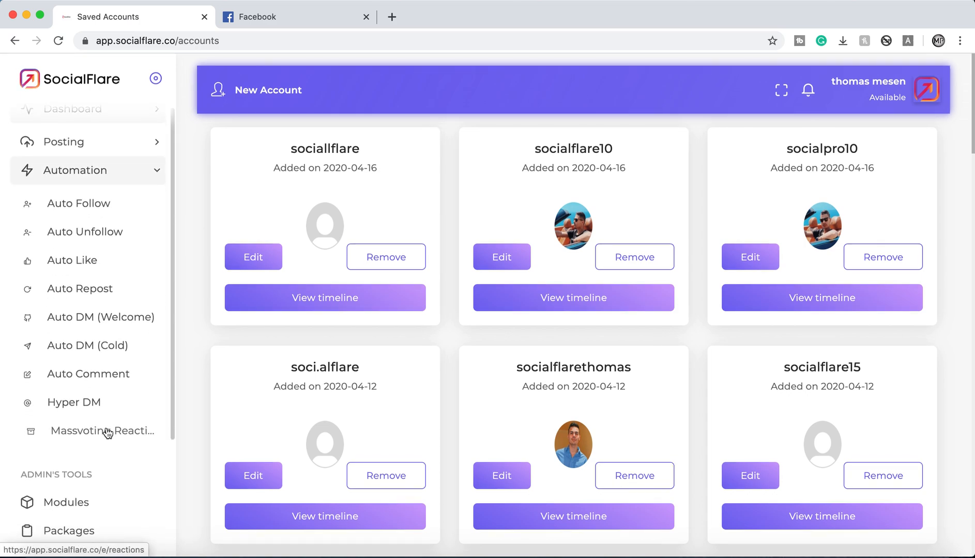